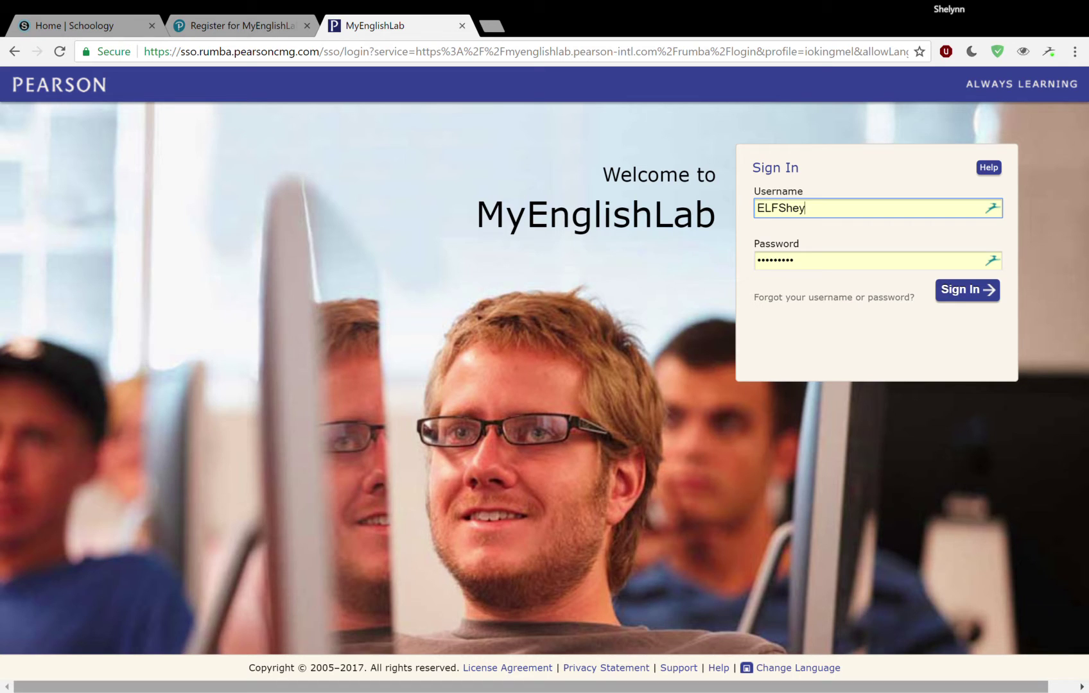
- Sign in and go to Settings, showing the Personal Profile tab with the teacher's details
{"action": "left_click", "coordinate": [962, 287]}
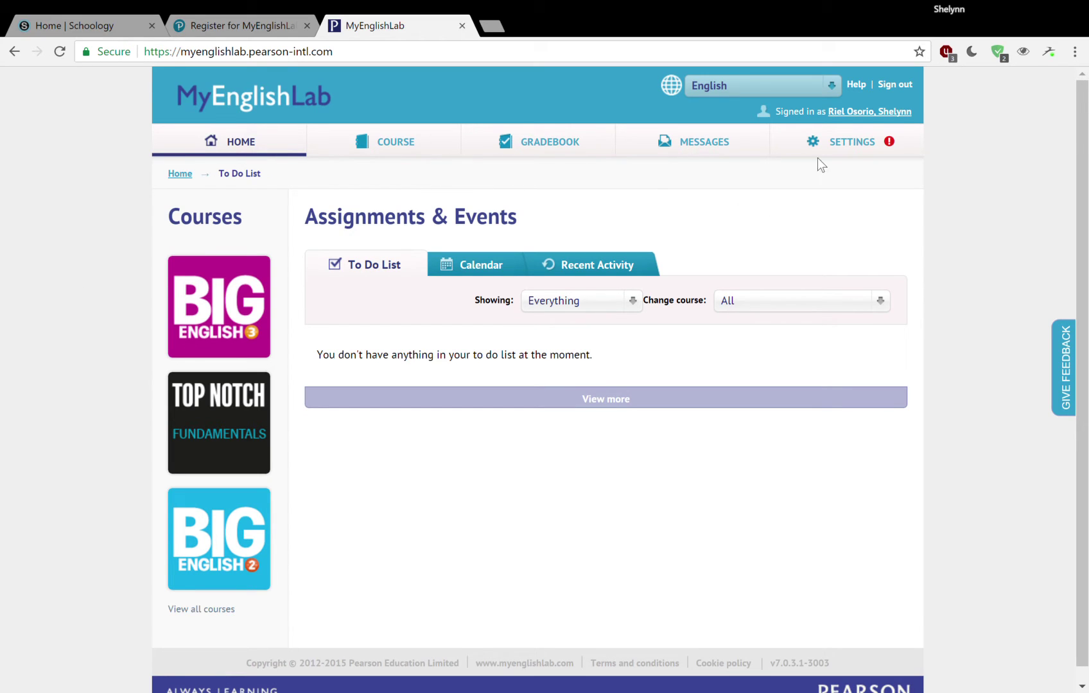
{"action": "left_click", "coordinate": [836, 147]}
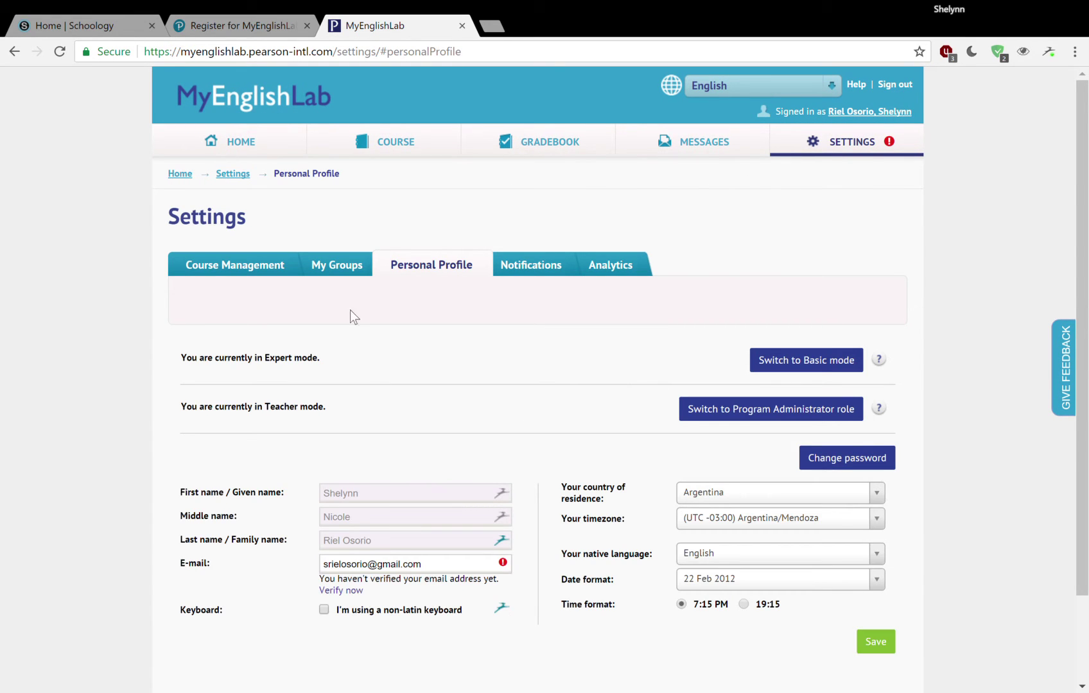
{"action": "scroll", "coordinate": [136, 310], "scroll_direction": "down", "scroll_amount": 1}
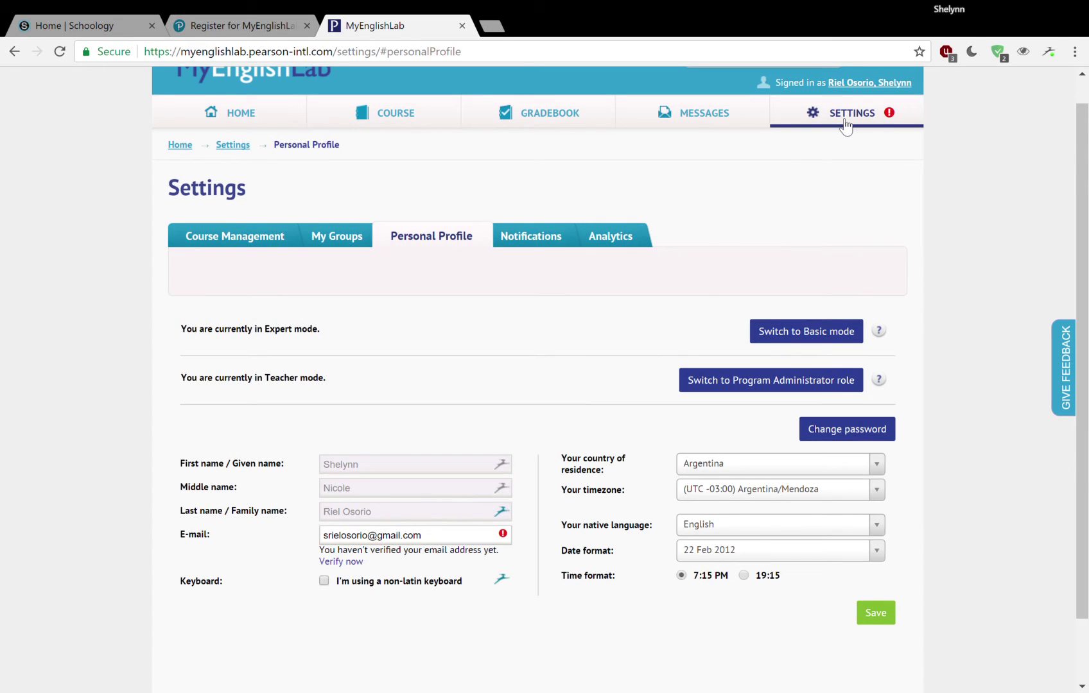
- Show the Course Management list containing the existing 1 Amicana course
{"action": "left_click", "coordinate": [213, 239]}
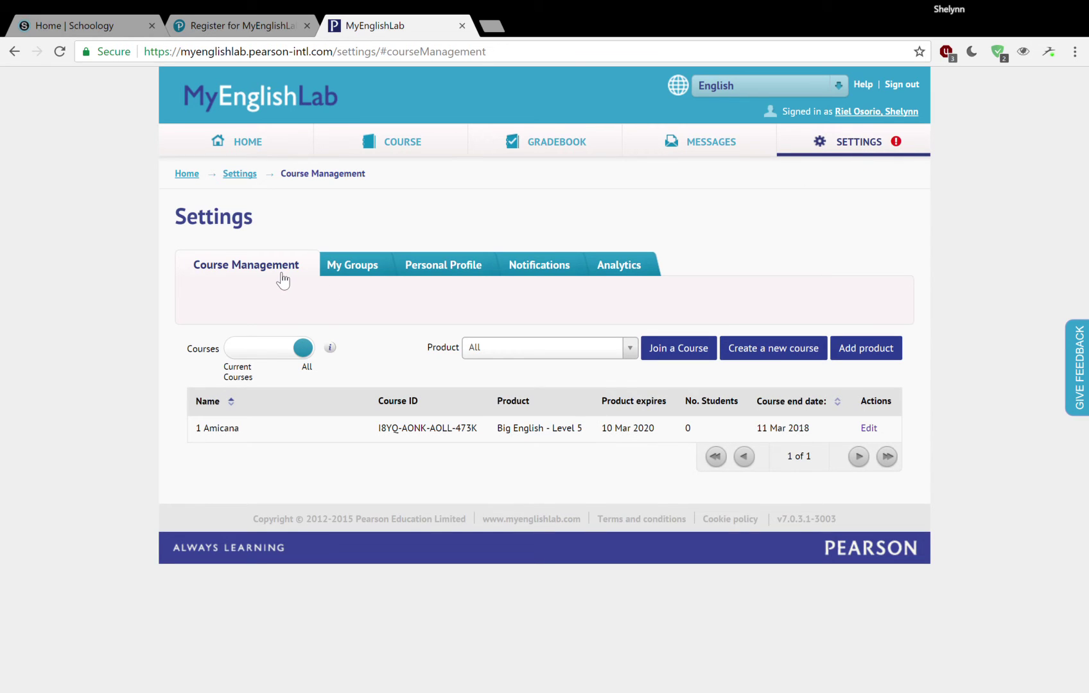
- Choose Create a new course with the New course option and advance to the course details
{"action": "left_click", "coordinate": [777, 362]}
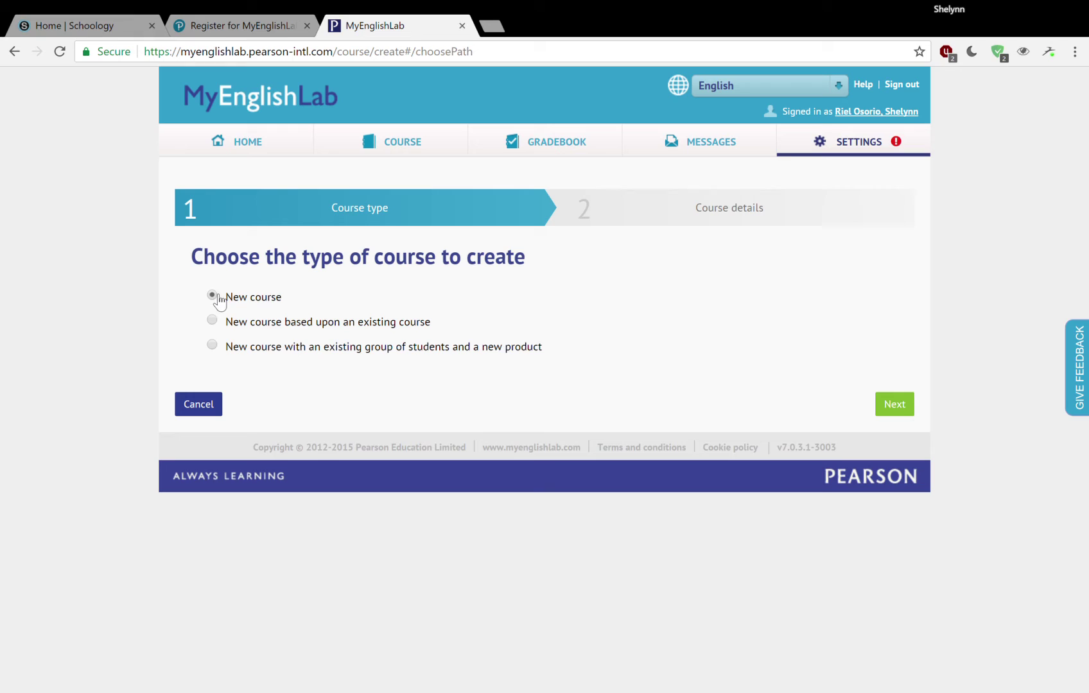
{"action": "left_click", "coordinate": [893, 399]}
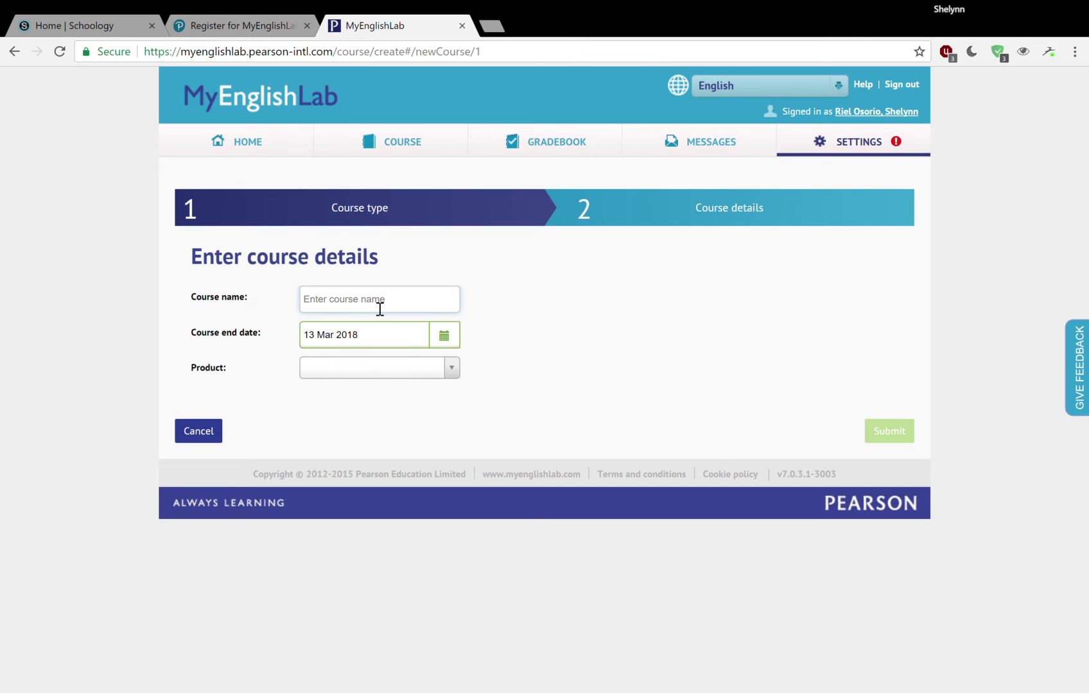
- Enter '2AD- Monday, 4pm' as the course name, correcting the typos along the way
{"action": "type", "text": "2"}
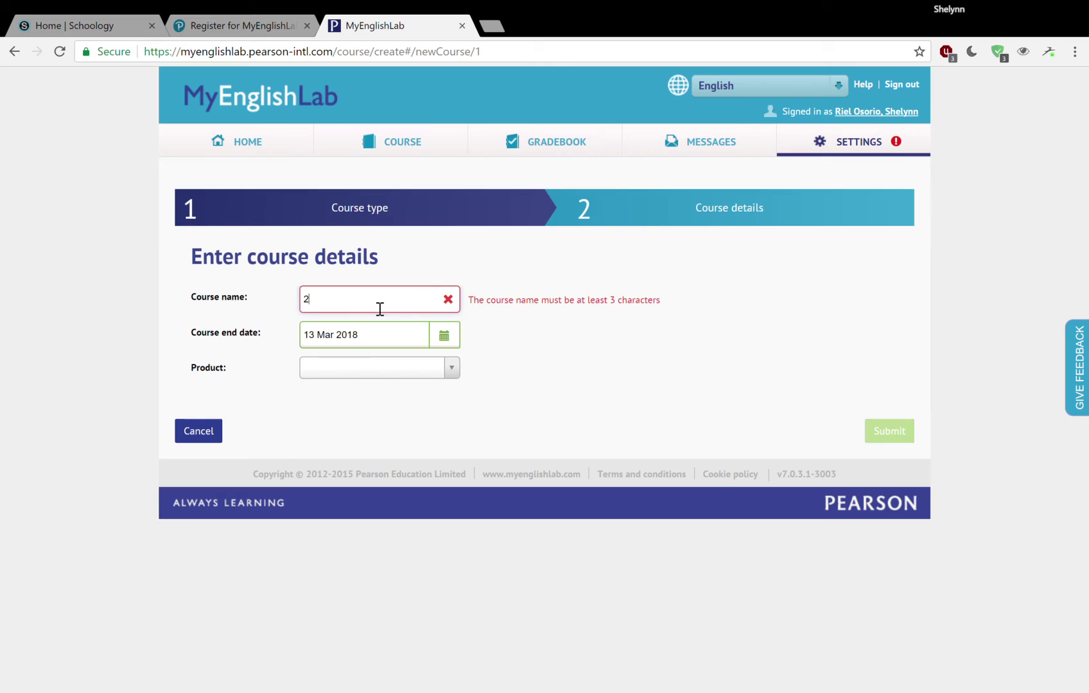
{"action": "type", "text": "AD"}
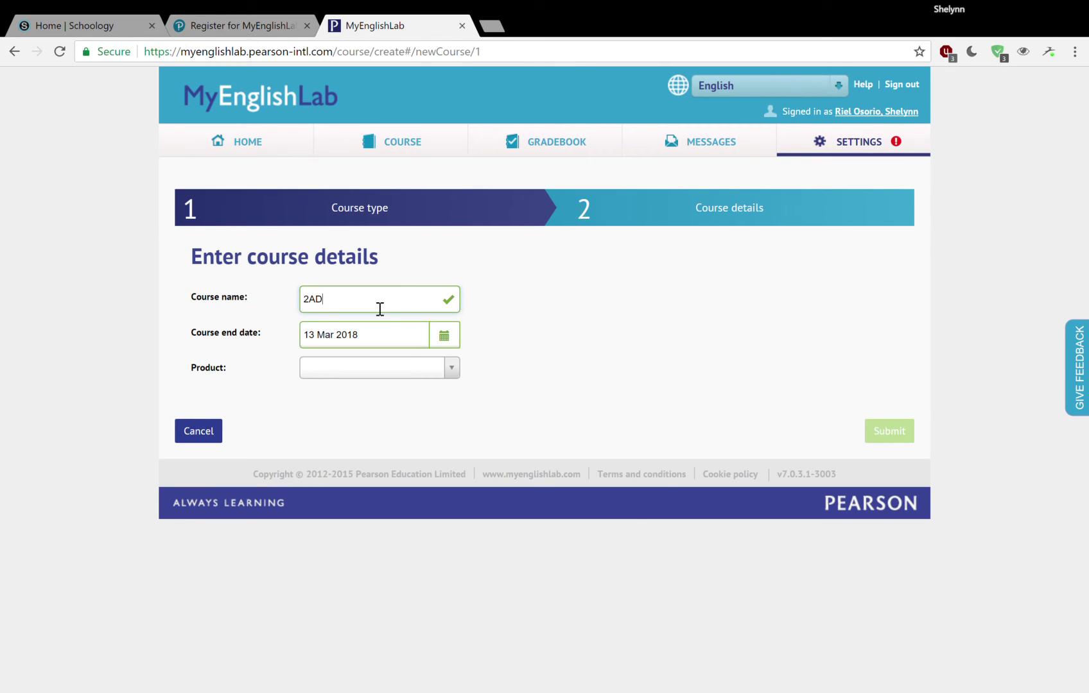
{"action": "type", "text": "- Monday, 4pm"}
- Pick 1 December 2017 from the calendar as the course end date
{"action": "left_click", "coordinate": [416, 347]}
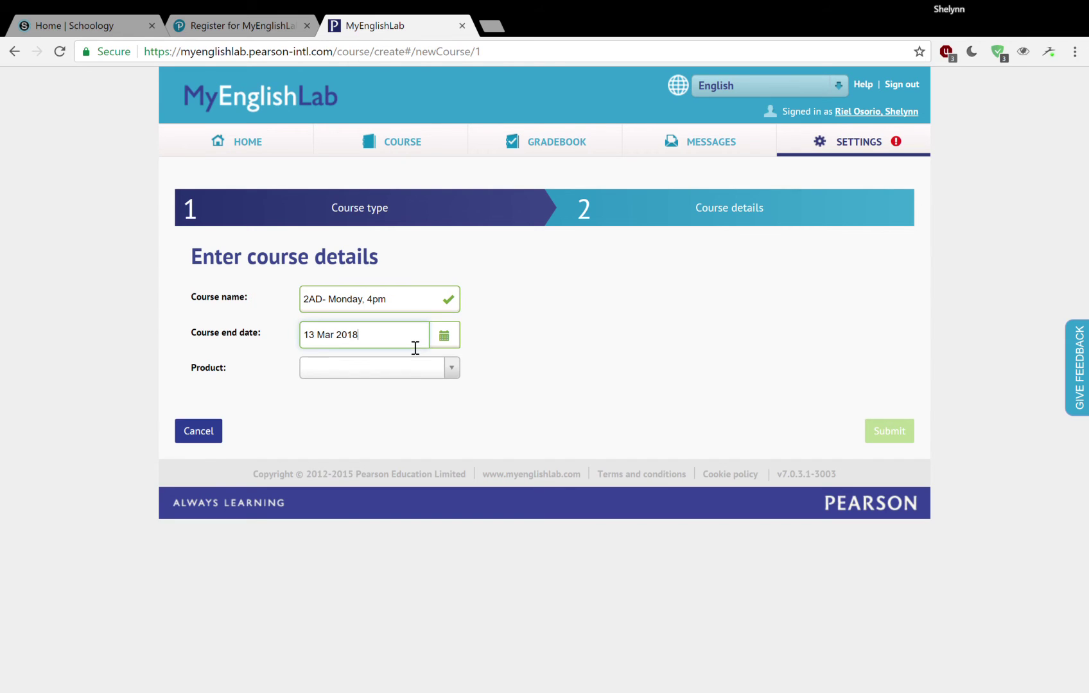
{"action": "left_click", "coordinate": [448, 340]}
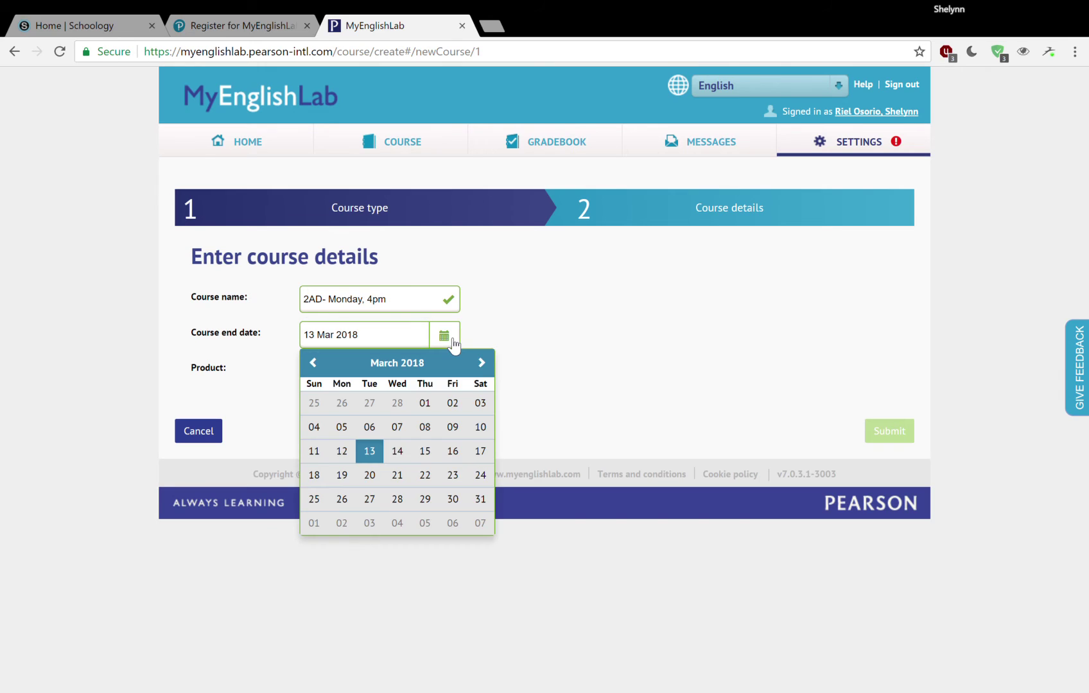
{"action": "left_click", "coordinate": [490, 367]}
{"action": "left_click", "coordinate": [491, 367]}
{"action": "left_click", "coordinate": [490, 368]}
{"action": "left_click", "coordinate": [491, 368]}
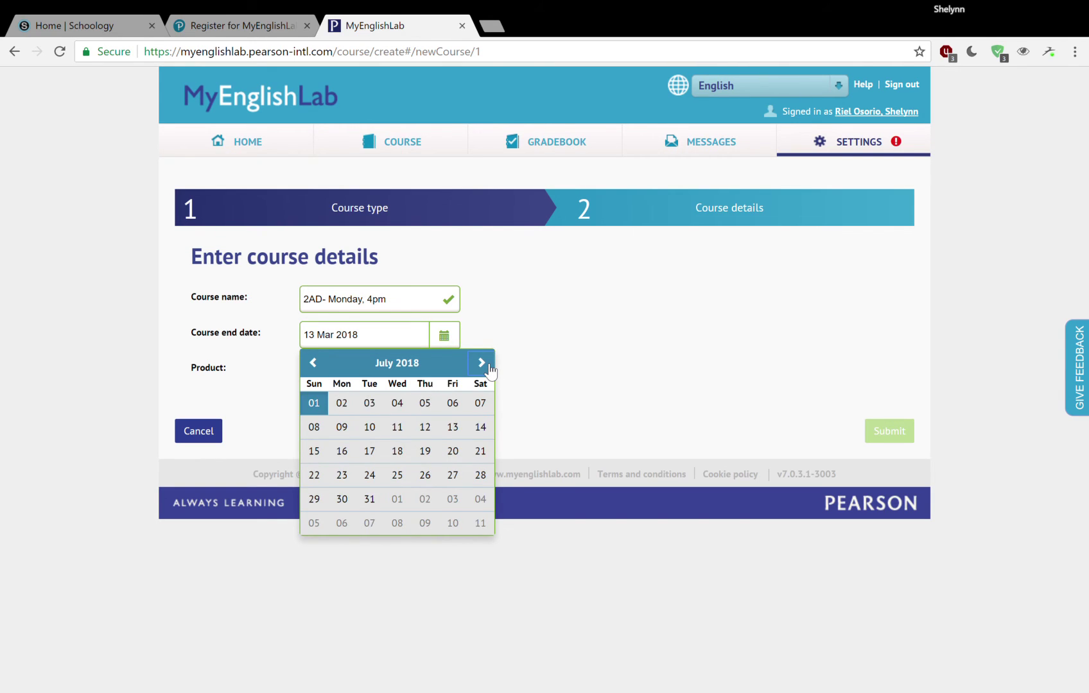
{"action": "left_click", "coordinate": [490, 367]}
{"action": "left_click", "coordinate": [489, 367]}
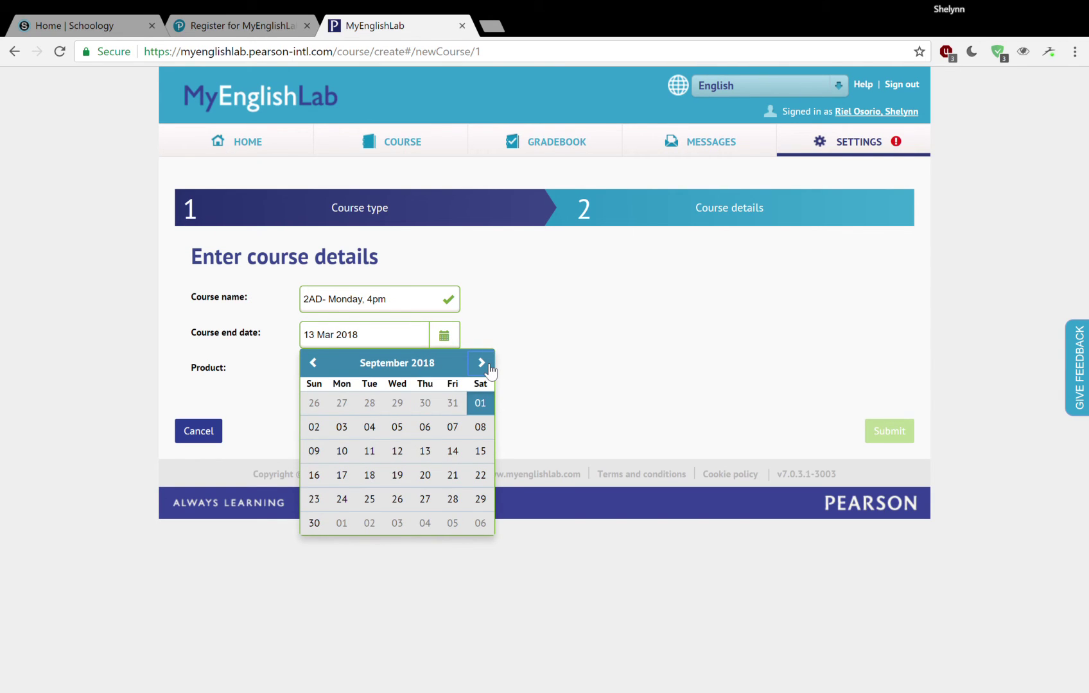
{"action": "left_click", "coordinate": [315, 363]}
{"action": "left_click", "coordinate": [315, 363]}
{"action": "left_click", "coordinate": [315, 363]}
{"action": "left_click", "coordinate": [315, 364]}
{"action": "left_click", "coordinate": [316, 363]}
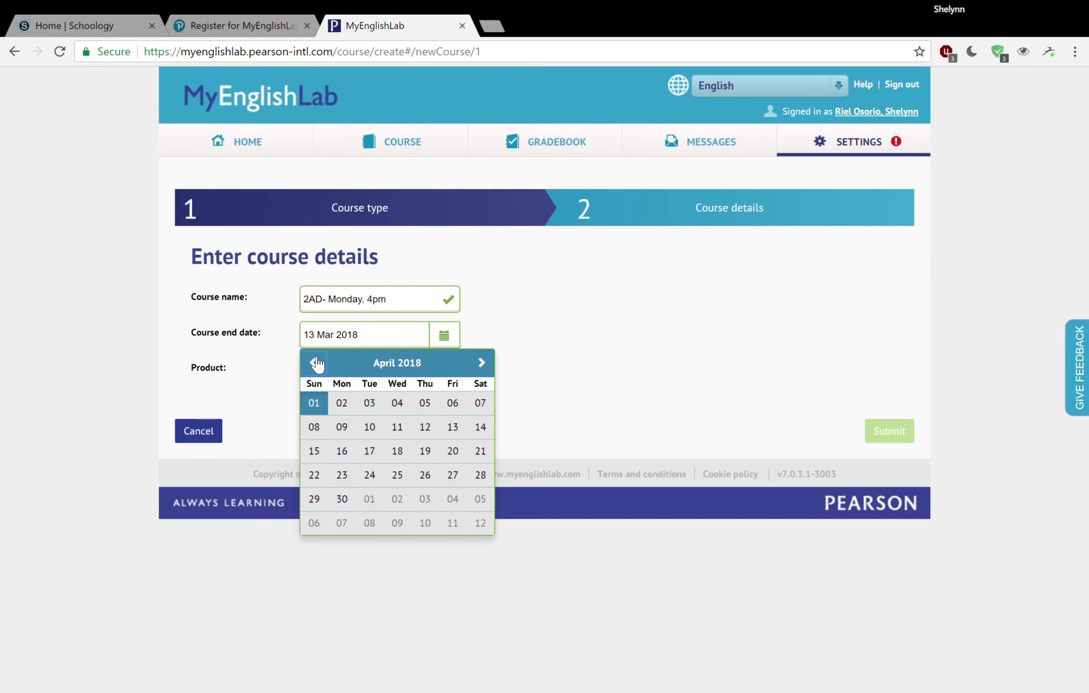
{"action": "left_click", "coordinate": [315, 363]}
{"action": "left_click", "coordinate": [315, 364]}
{"action": "left_click", "coordinate": [315, 364]}
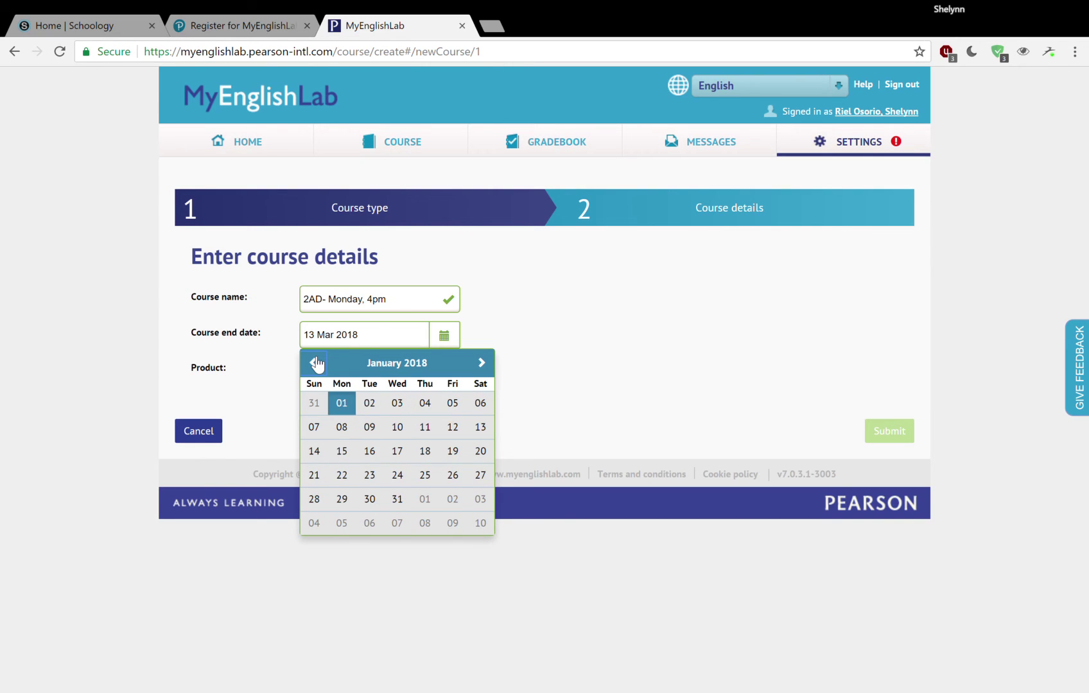
{"action": "left_click", "coordinate": [315, 363]}
{"action": "left_click", "coordinate": [315, 363]}
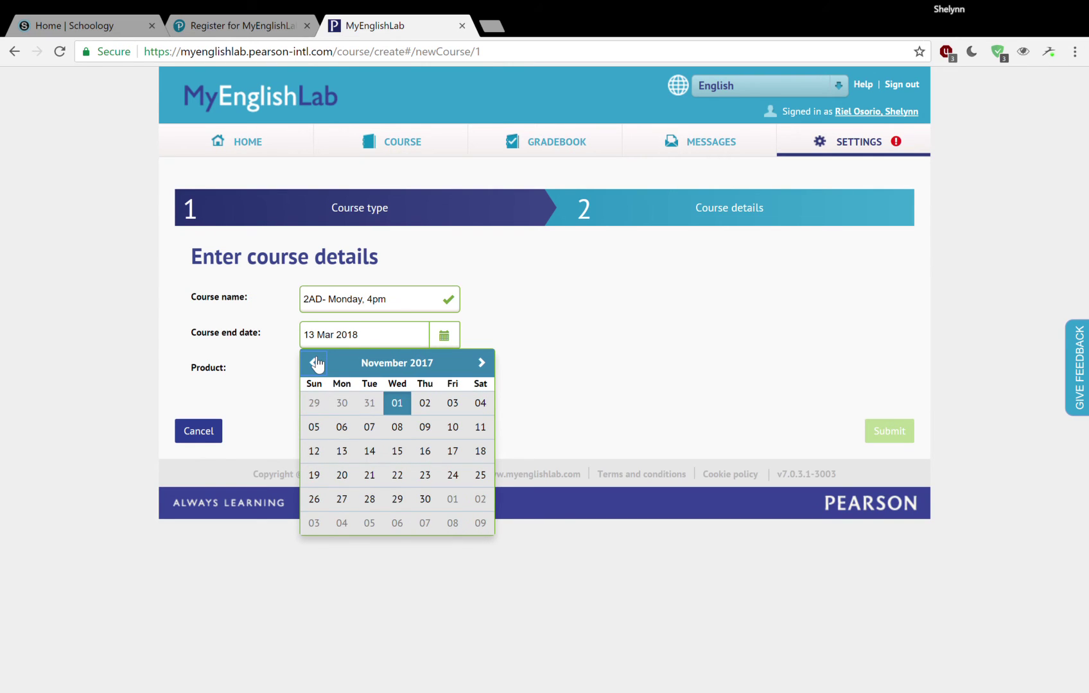
{"action": "left_click", "coordinate": [453, 499]}
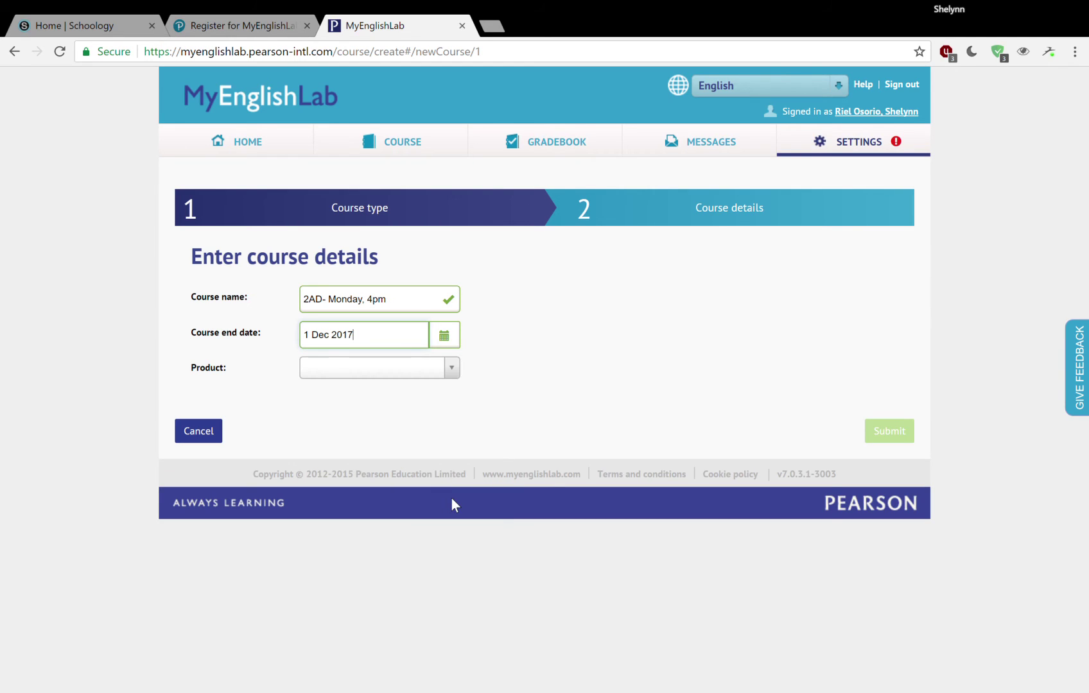
- Select Top Notch Level 2 3rd edition as the product and submit the new course
{"action": "left_click", "coordinate": [402, 374]}
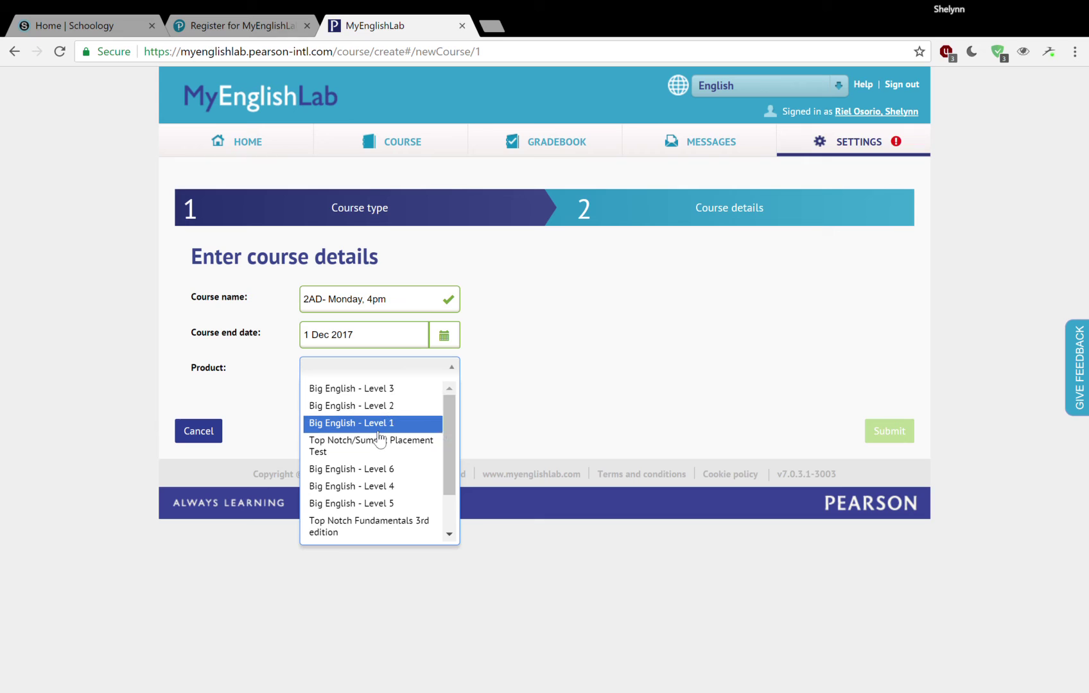
{"action": "scroll", "coordinate": [380, 437], "scroll_direction": "down", "scroll_amount": 2}
{"action": "scroll", "coordinate": [380, 437], "scroll_direction": "up", "scroll_amount": 2}
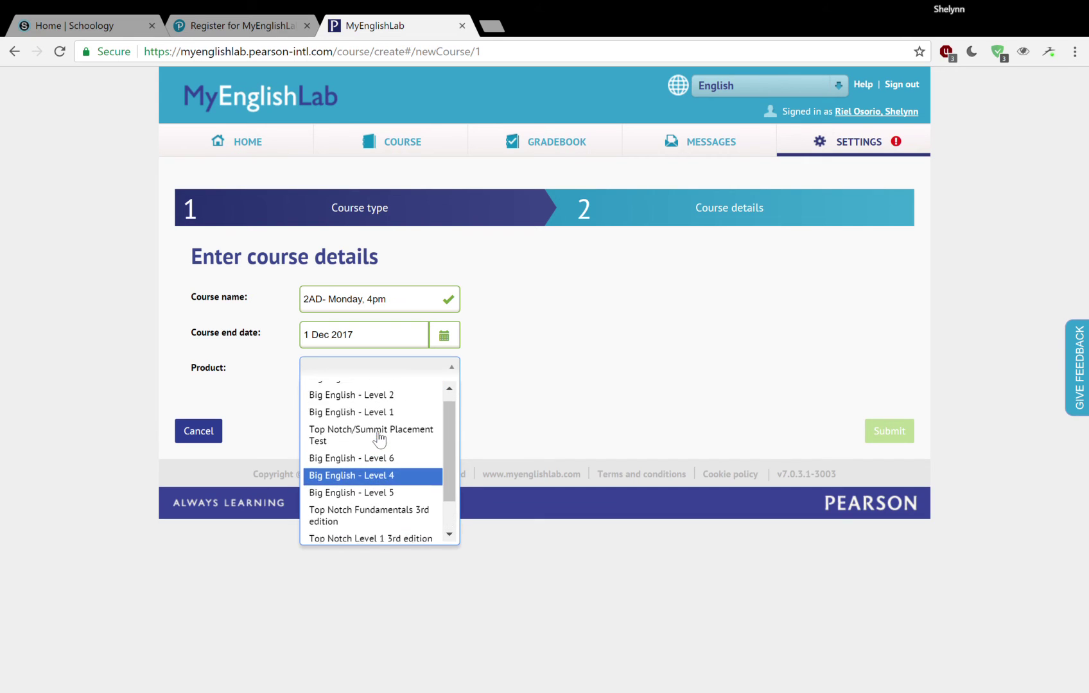
{"action": "scroll", "coordinate": [380, 438], "scroll_direction": "down", "scroll_amount": 2}
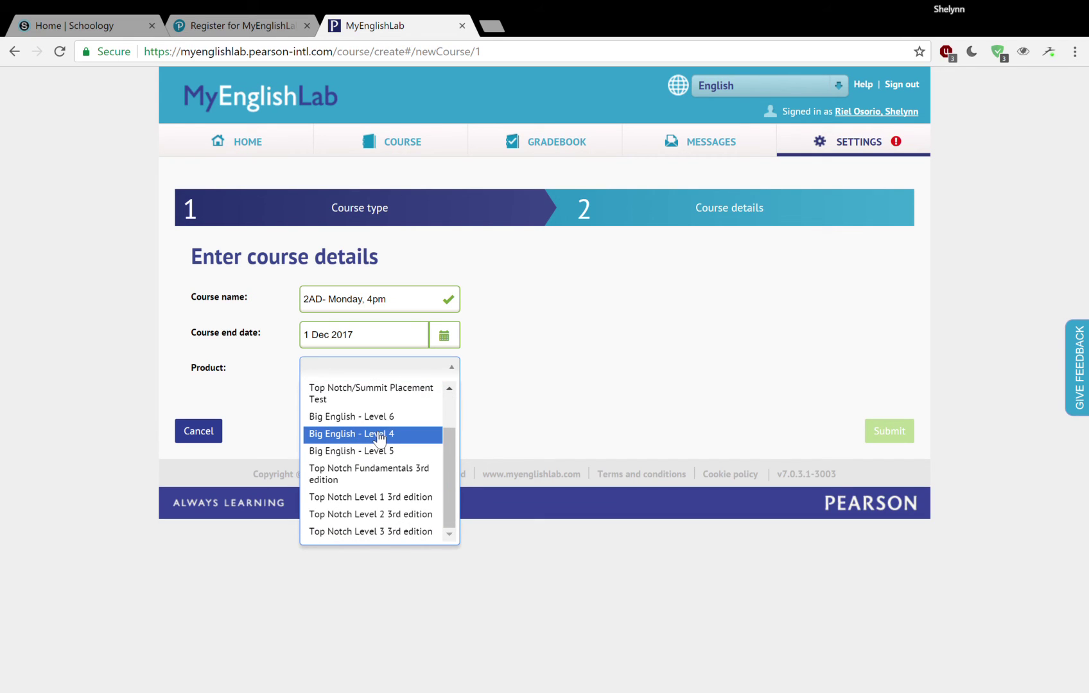
{"action": "scroll", "coordinate": [378, 420], "scroll_direction": "up", "scroll_amount": 2}
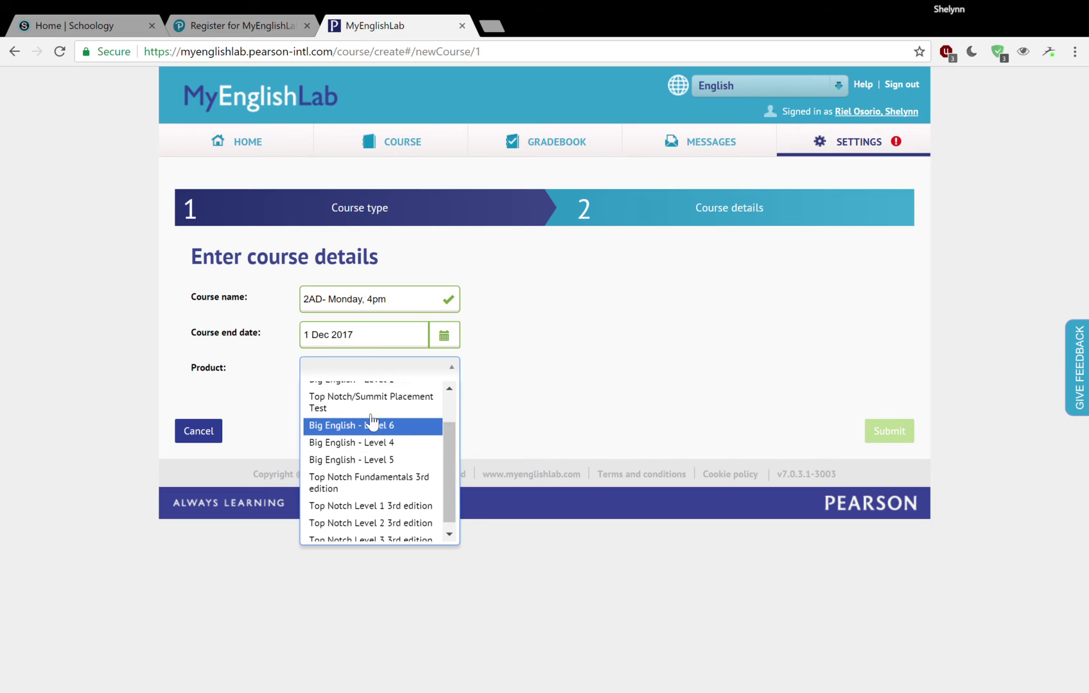
{"action": "scroll", "coordinate": [374, 421], "scroll_direction": "down", "scroll_amount": 2}
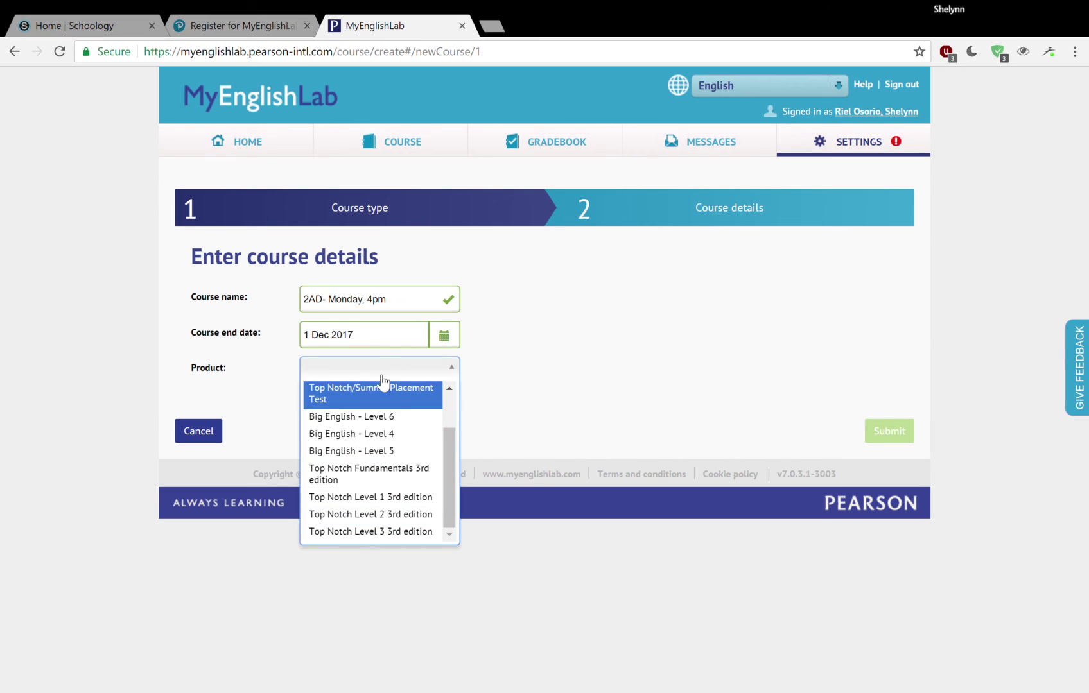
{"action": "scroll", "coordinate": [367, 423], "scroll_direction": "up", "scroll_amount": 1}
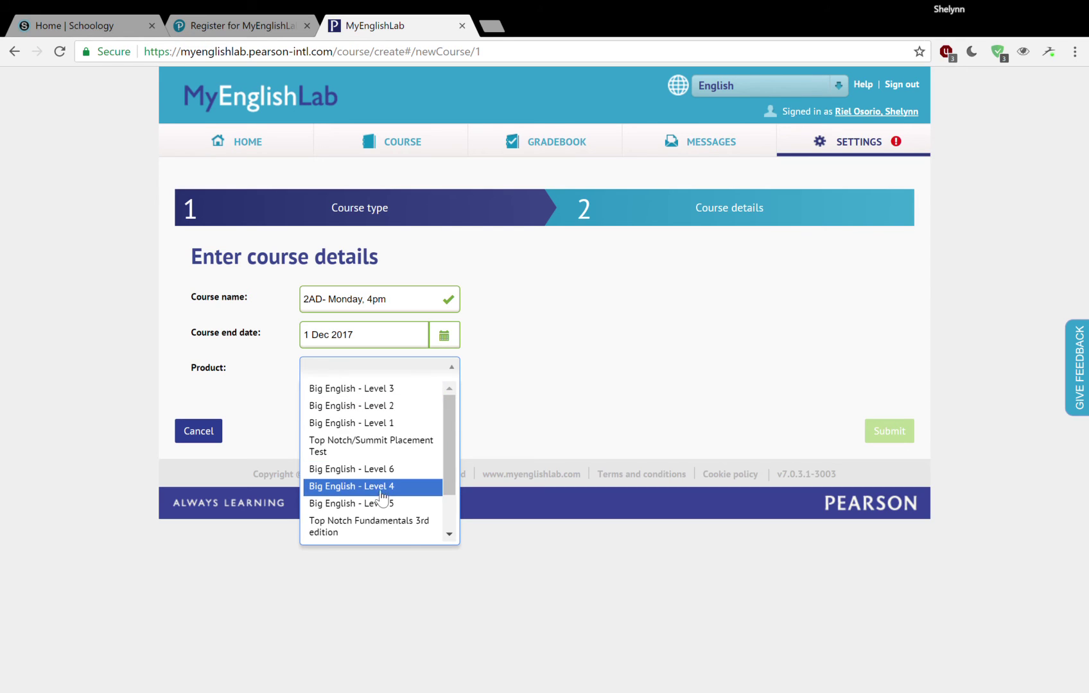
{"action": "scroll", "coordinate": [381, 493], "scroll_direction": "down", "scroll_amount": 2}
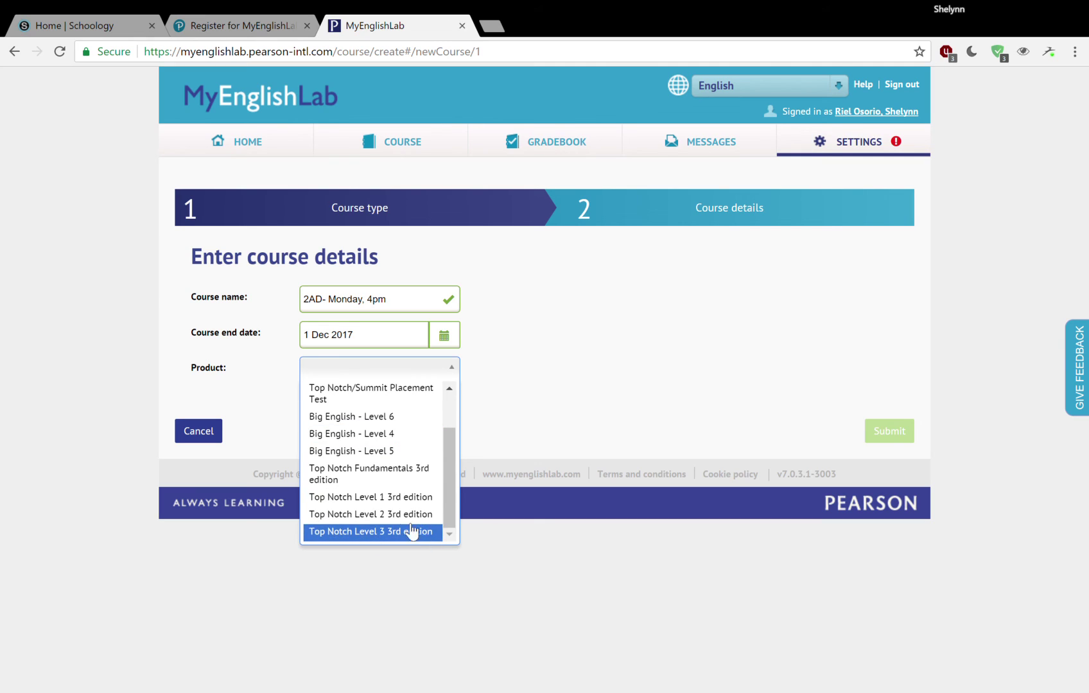
{"action": "left_click", "coordinate": [396, 514]}
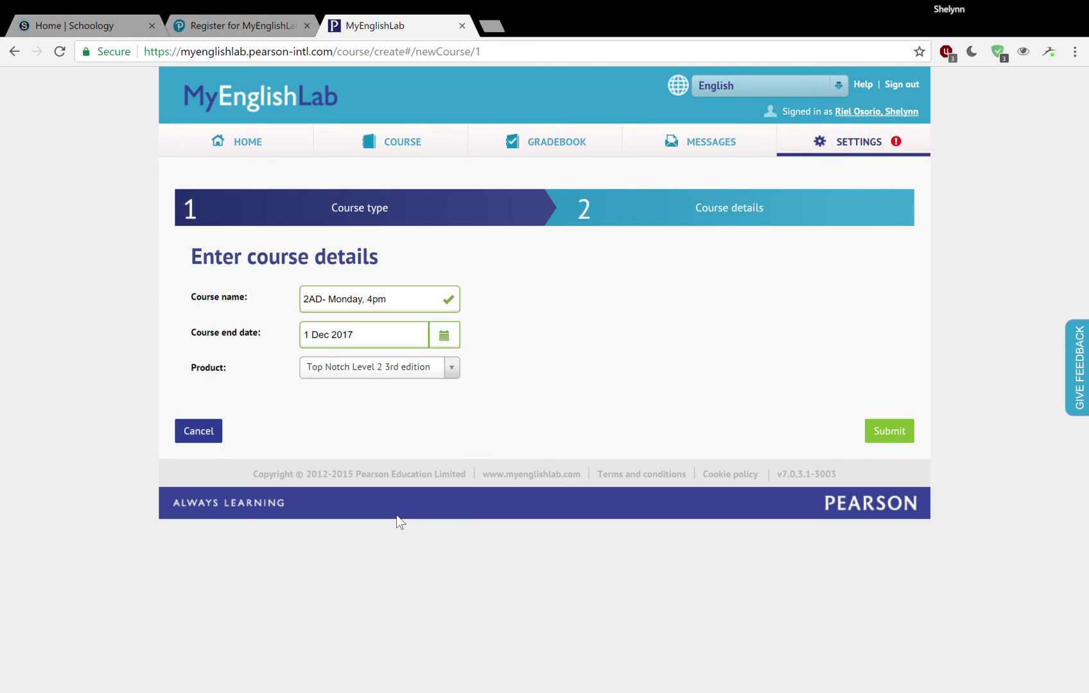
{"action": "left_click", "coordinate": [897, 431]}
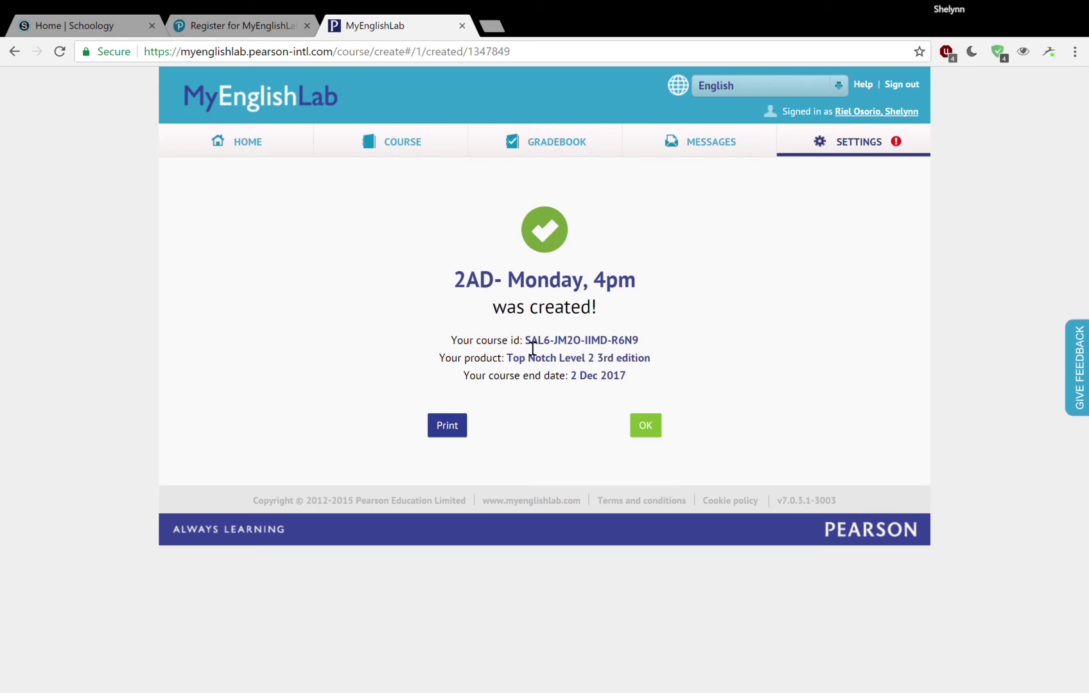
{"action": "left_click_drag", "start_coordinate": [533, 349], "coordinate": [648, 348]}
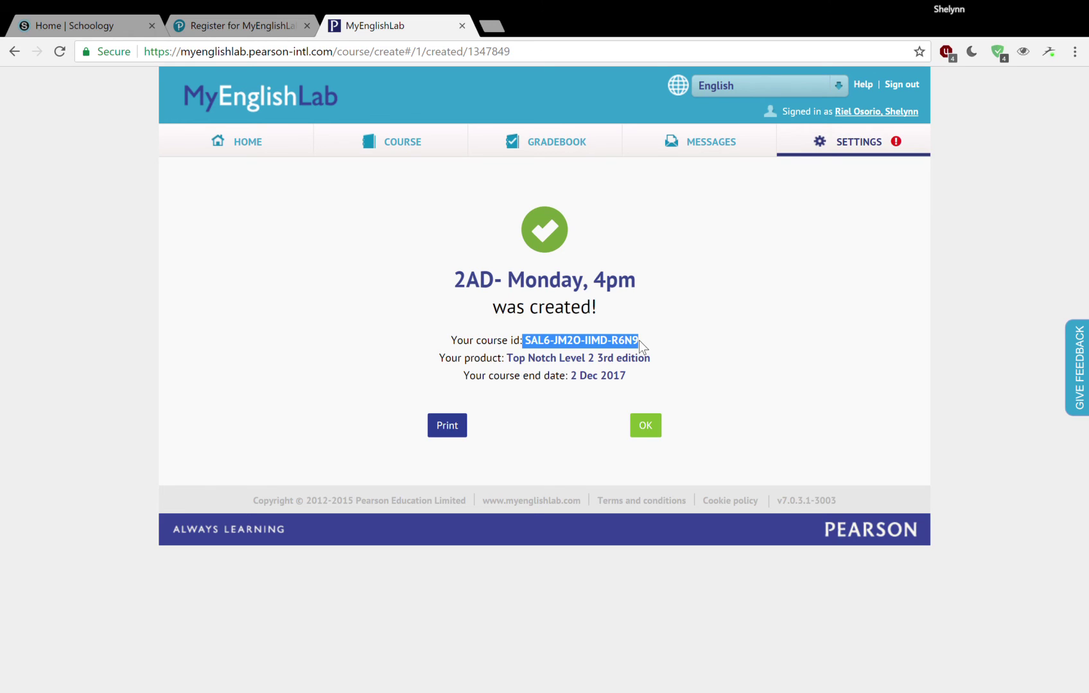
{"action": "left_click", "coordinate": [695, 335]}
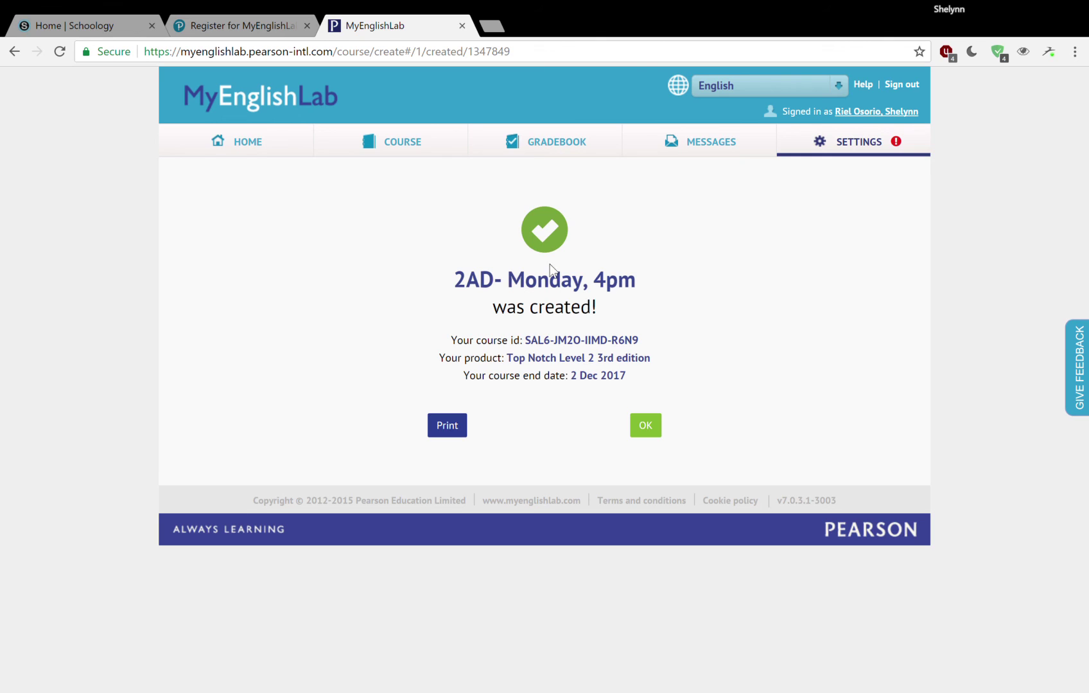
- Dismiss the confirmation and highlight the new course's ID in the Course Management list
{"action": "left_click", "coordinate": [637, 425]}
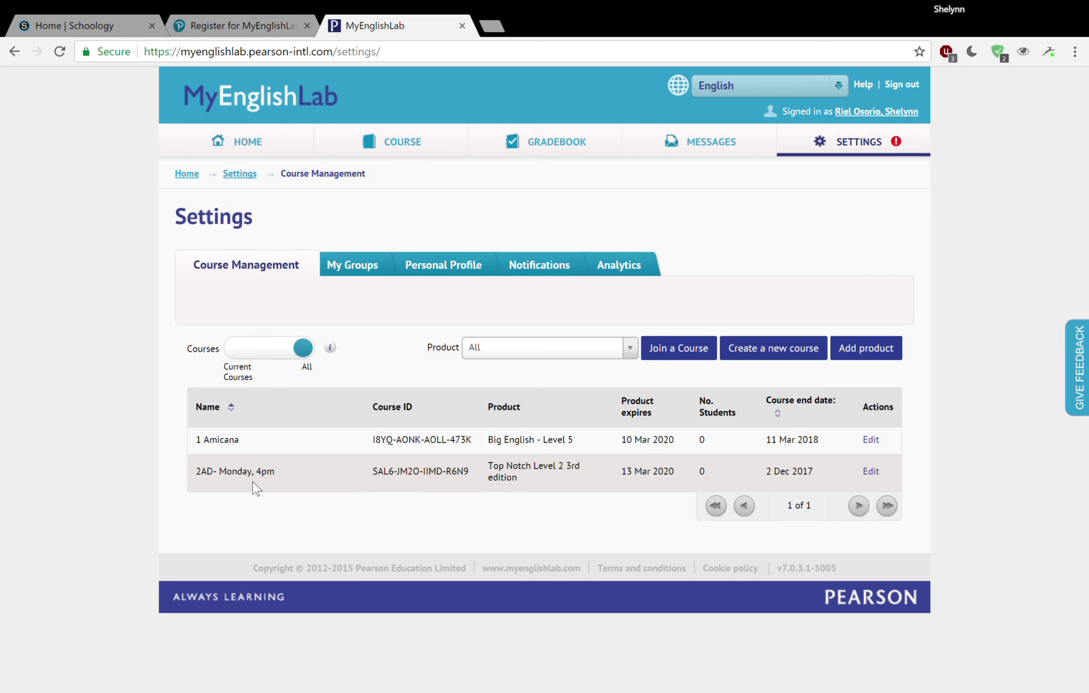
{"action": "left_click_drag", "start_coordinate": [371, 471], "coordinate": [485, 475]}
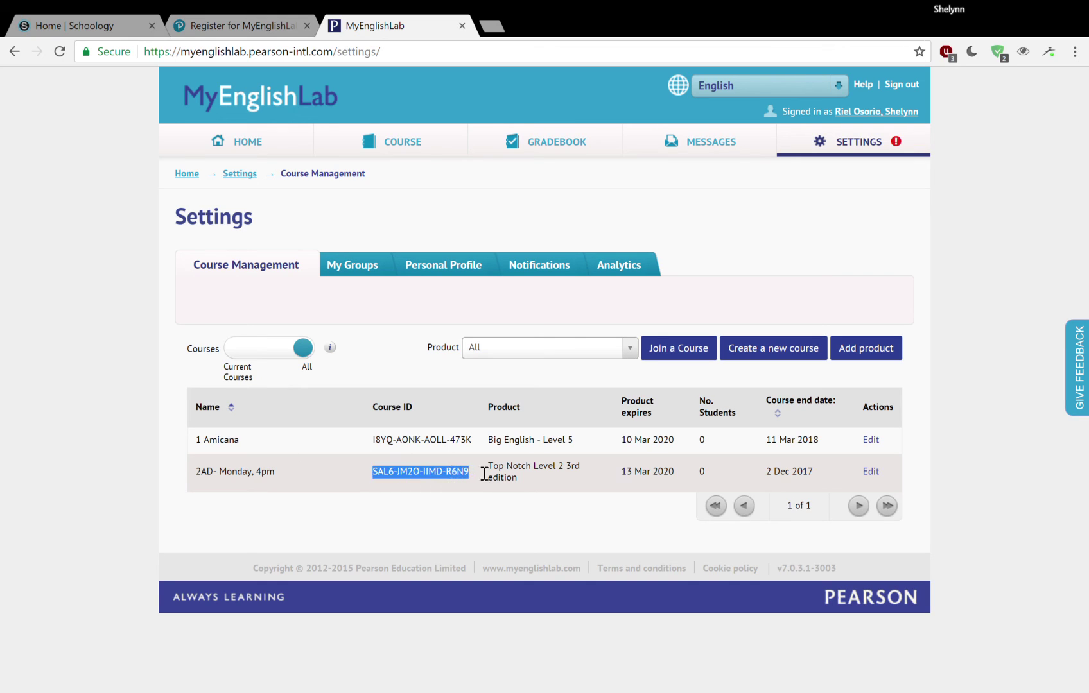